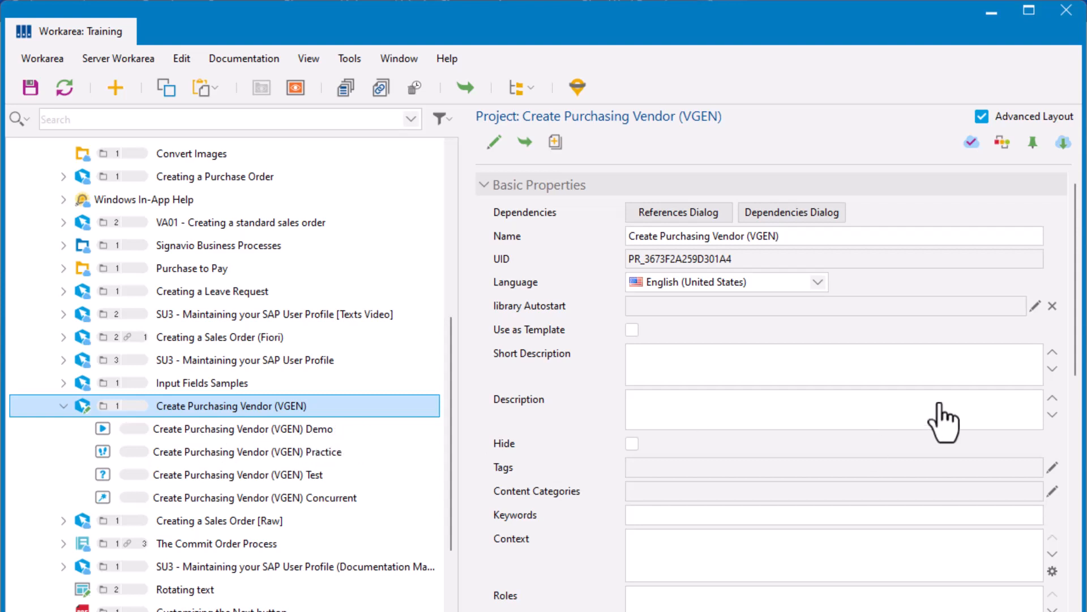
# Open the authoring preview of the Create Purchasing Vendor (VGEN) project and check its title and mode names.
pyautogui.moveTo(1079, 312); pyautogui.dragTo(1081, 439)
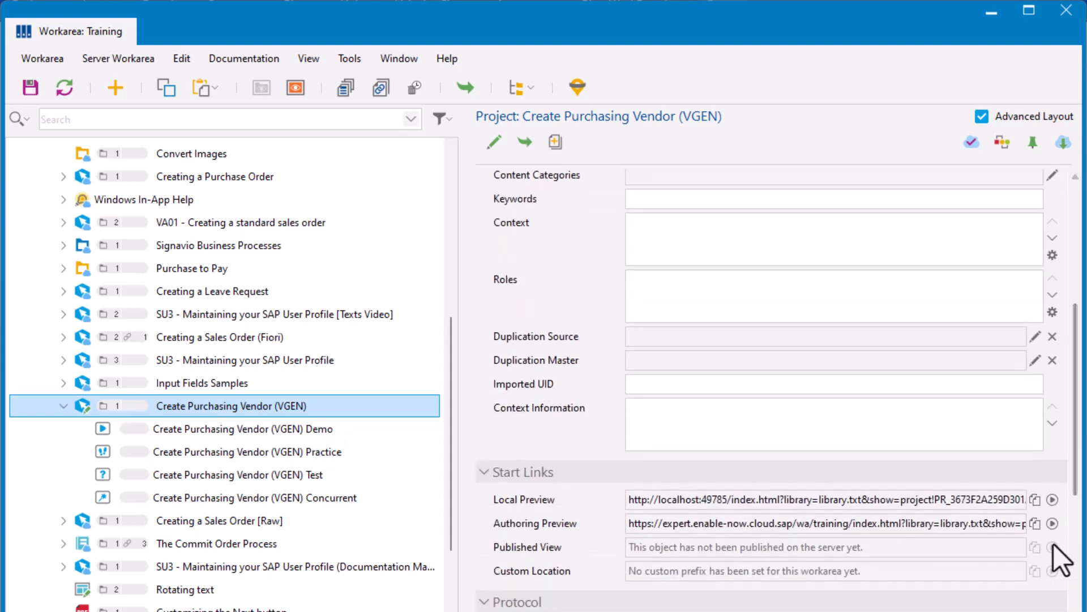
pyautogui.click(1052, 523)
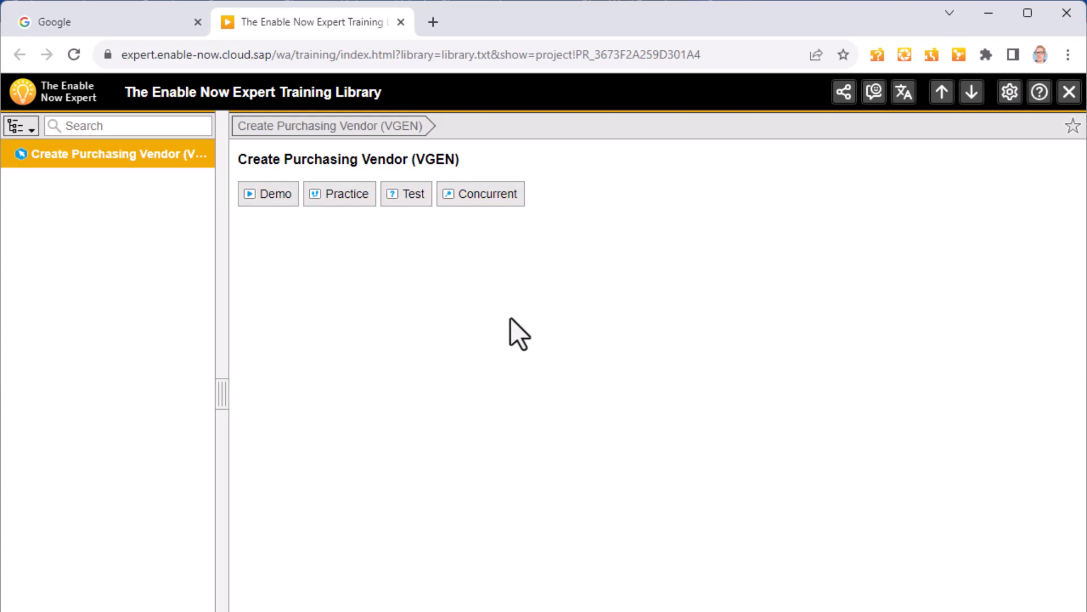
pyautogui.moveTo(236, 159); pyautogui.dragTo(474, 161)
pyautogui.click(581, 175)
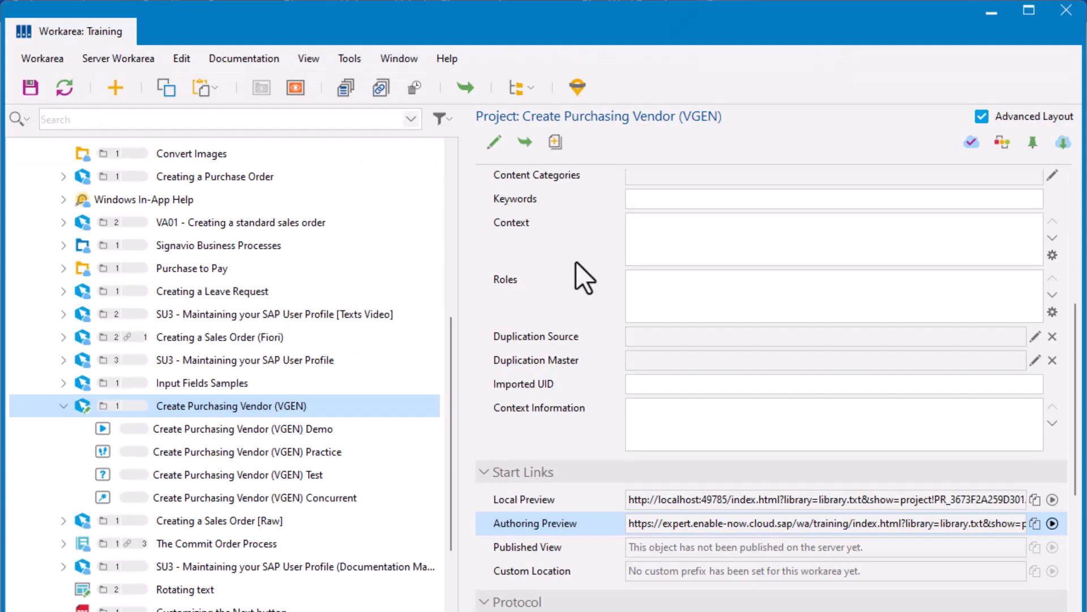
# Return to the workarea and change the project's Name property to "Creating a Purchasing Vendor (VGEN)".
pyautogui.moveTo(1075, 340); pyautogui.dragTo(1075, 231)
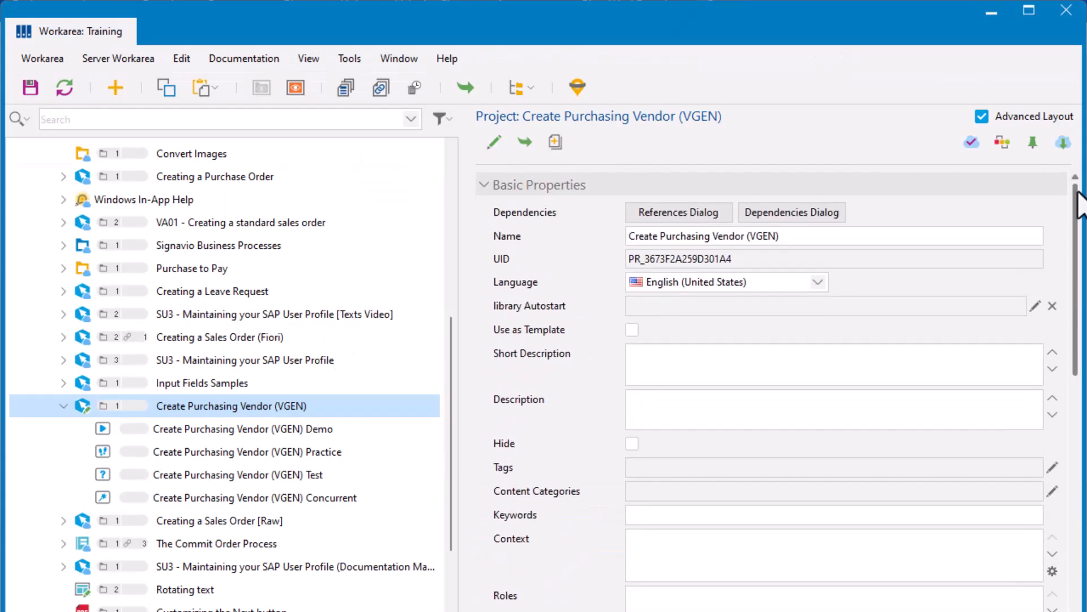
pyautogui.click(516, 241)
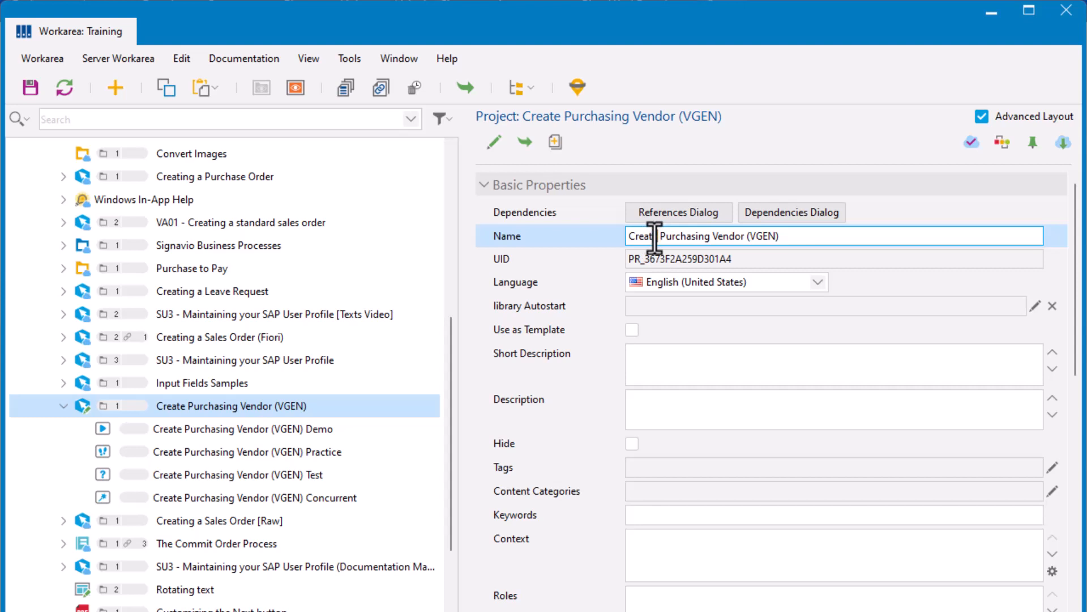
pyautogui.press('BackSpace')
pyautogui.write('ing a')
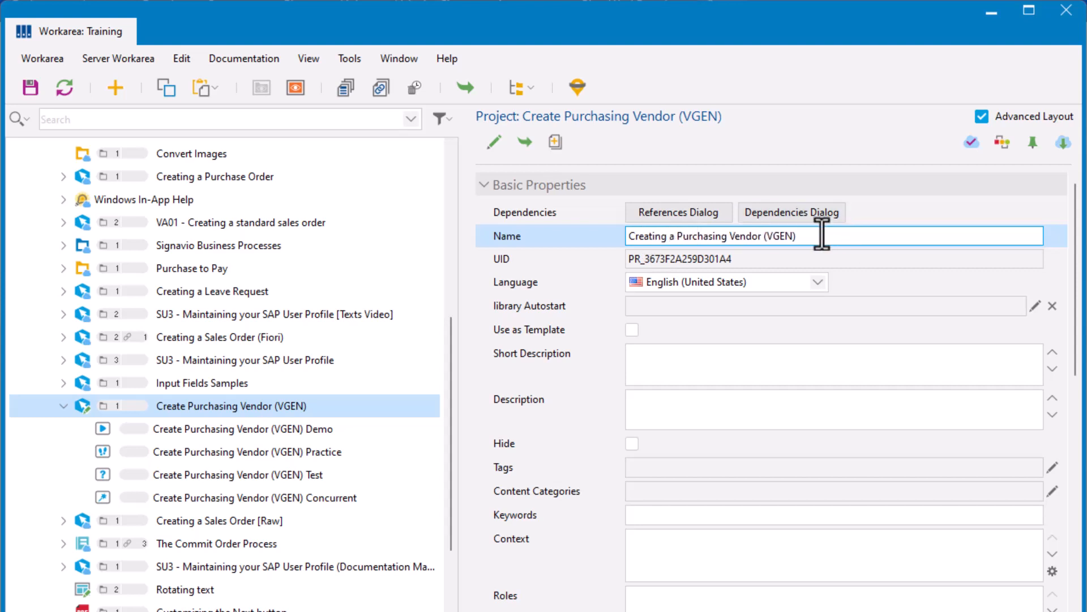
pyautogui.click(762, 261)
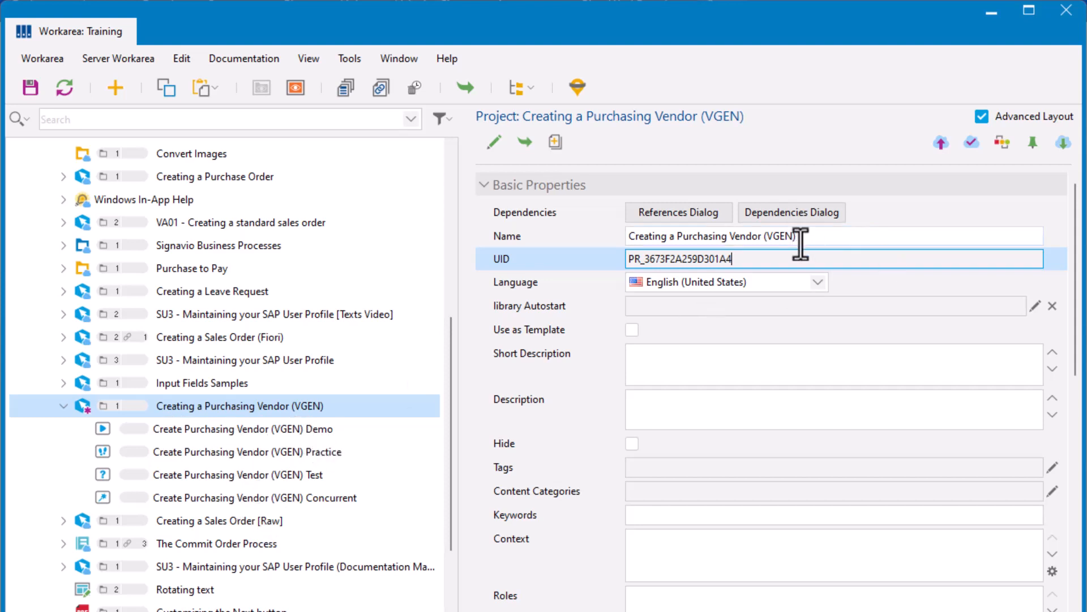
pyautogui.click(518, 241)
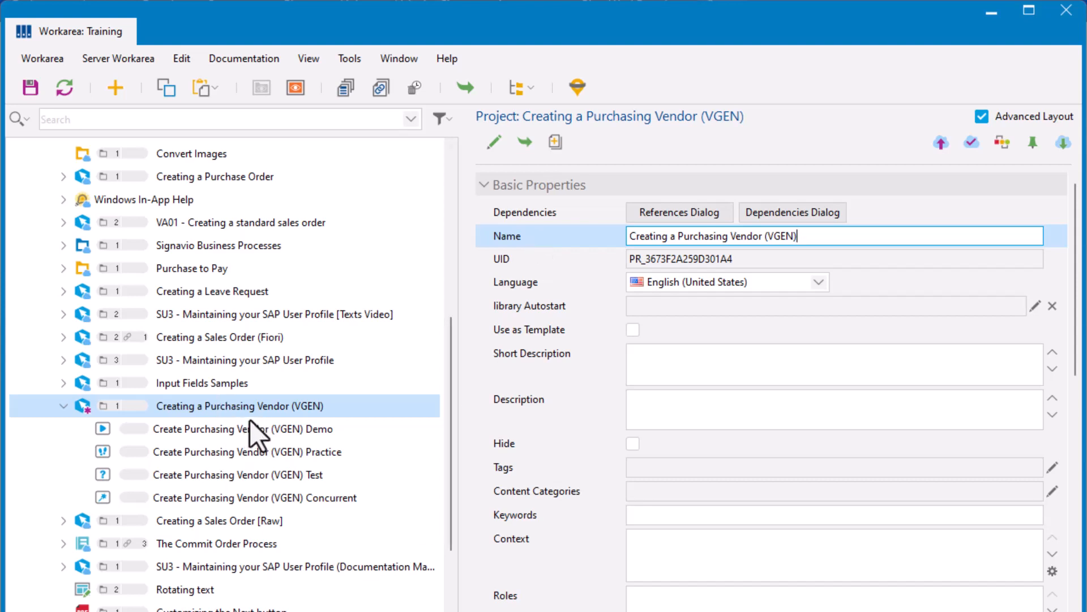
# Save the Creating a Purchasing Vendor (VGEN) project to the server and check its mode names in the authoring preview.
pyautogui.click(941, 143)
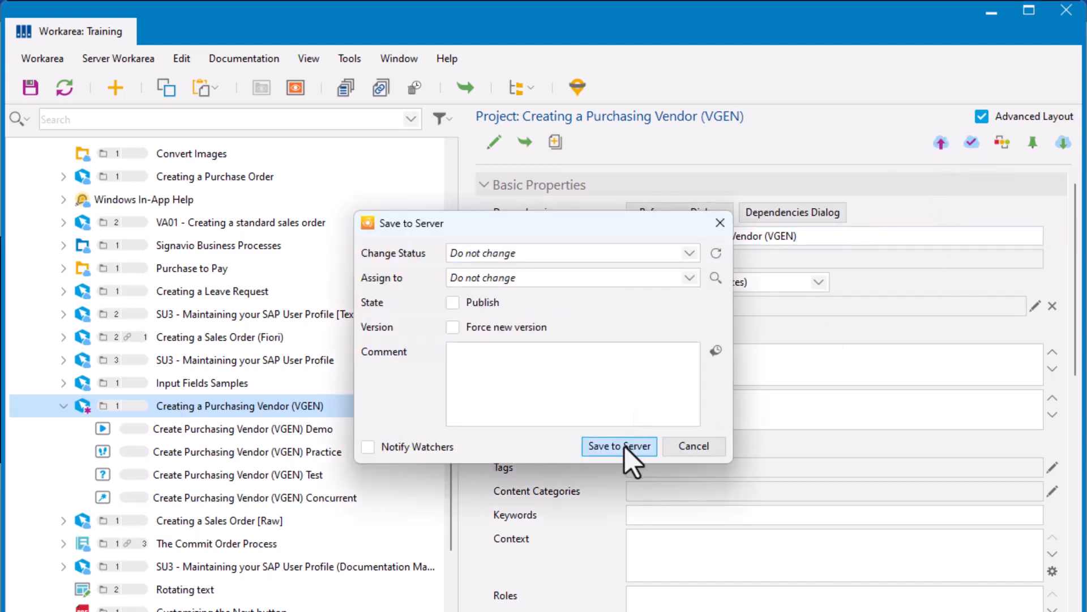
pyautogui.click(623, 446)
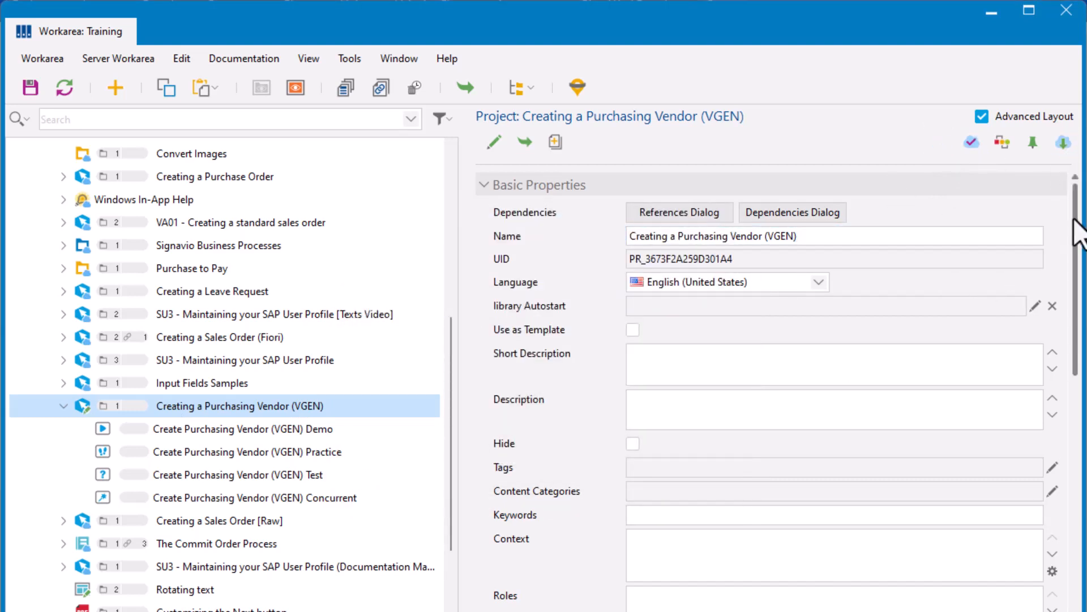
pyautogui.scroll(-5, 1074, 238)
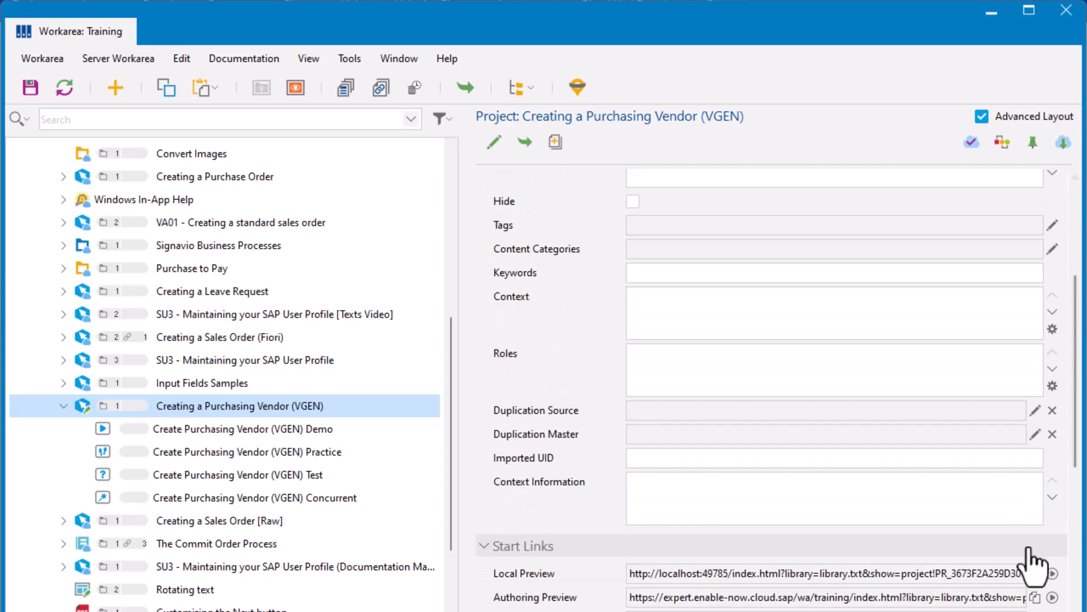
pyautogui.click(1052, 597)
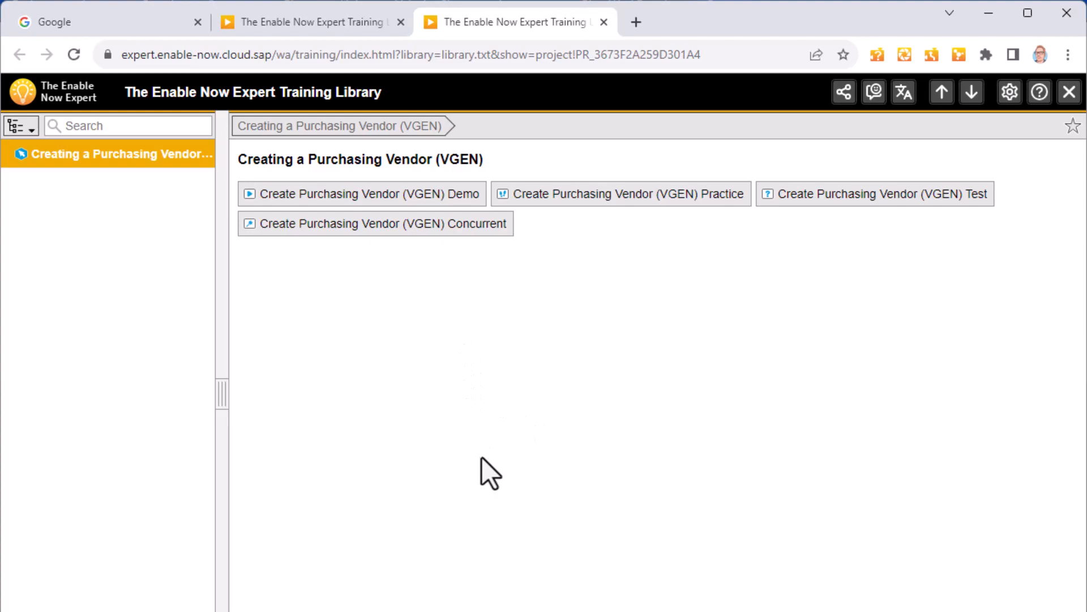
pyautogui.hotkey('alt', 'Tab')
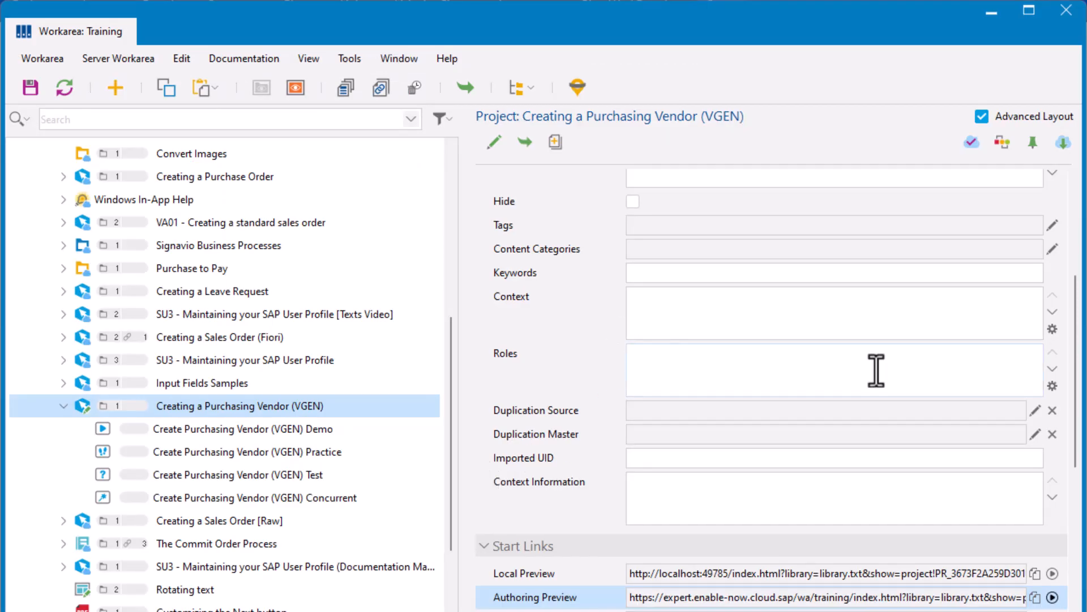
# Rename the project as "Creating a Purchasing Vendor", removing the "(VGEN)" suffix.
pyautogui.moveTo(1075, 380); pyautogui.dragTo(1075, 243)
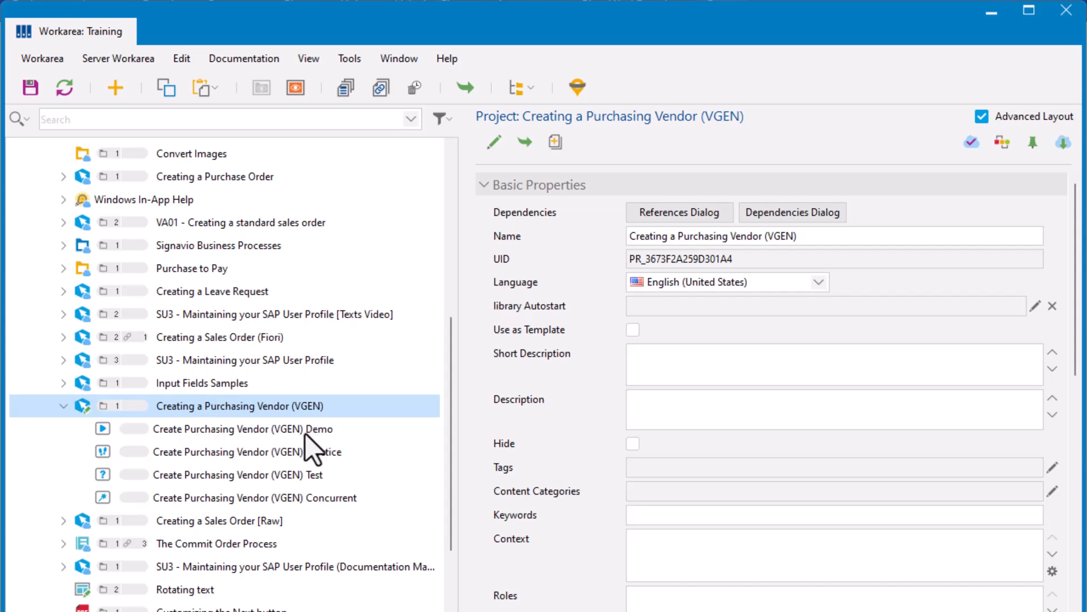
pyautogui.click(164, 406)
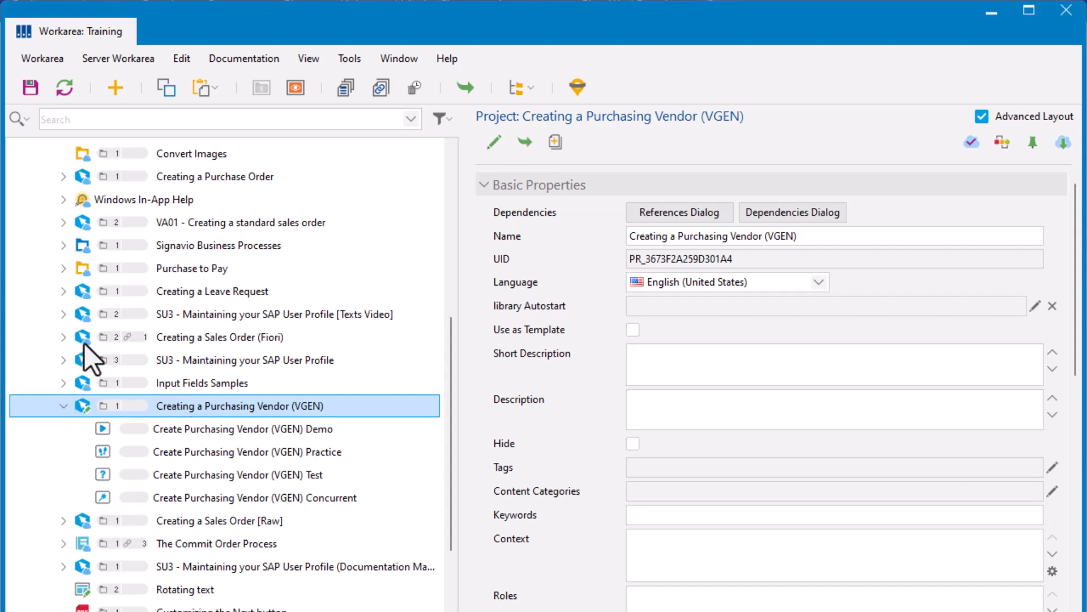
pyautogui.rightClick(166, 406)
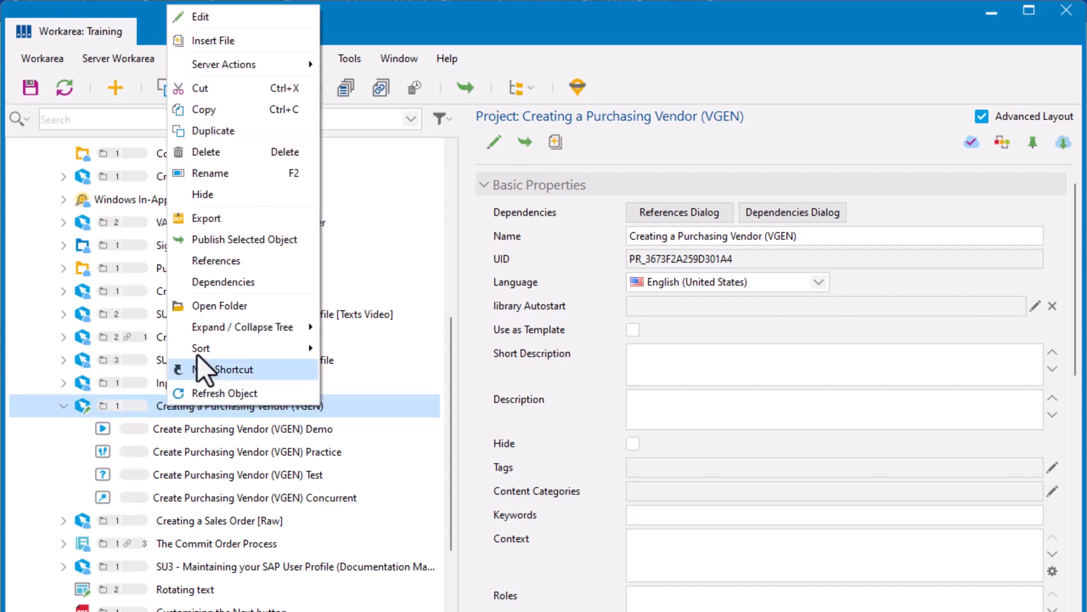
pyautogui.click(271, 174)
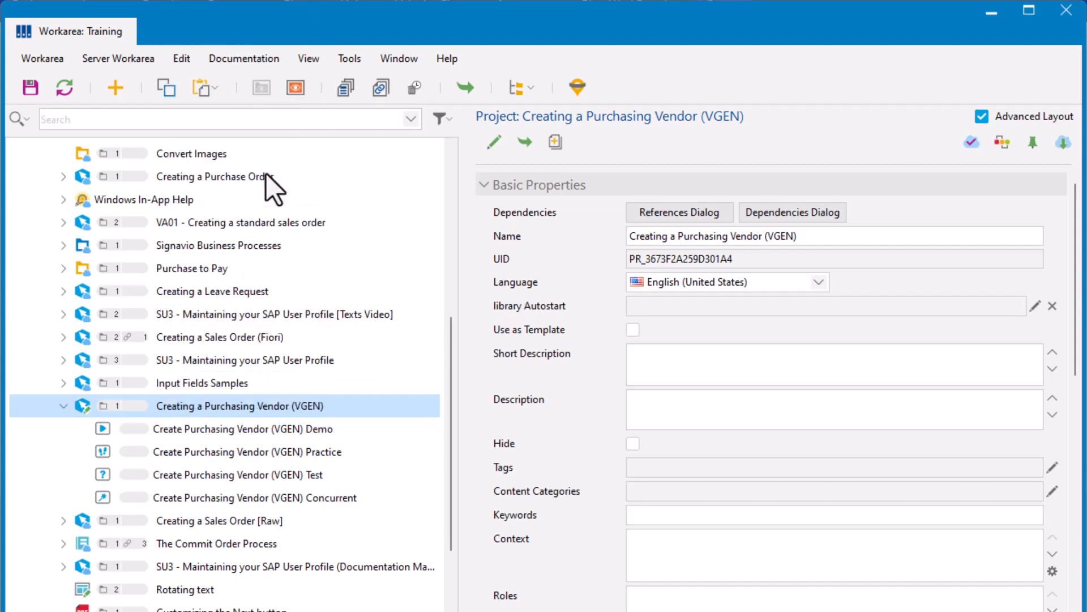
pyautogui.moveTo(322, 382); pyautogui.dragTo(275, 385)
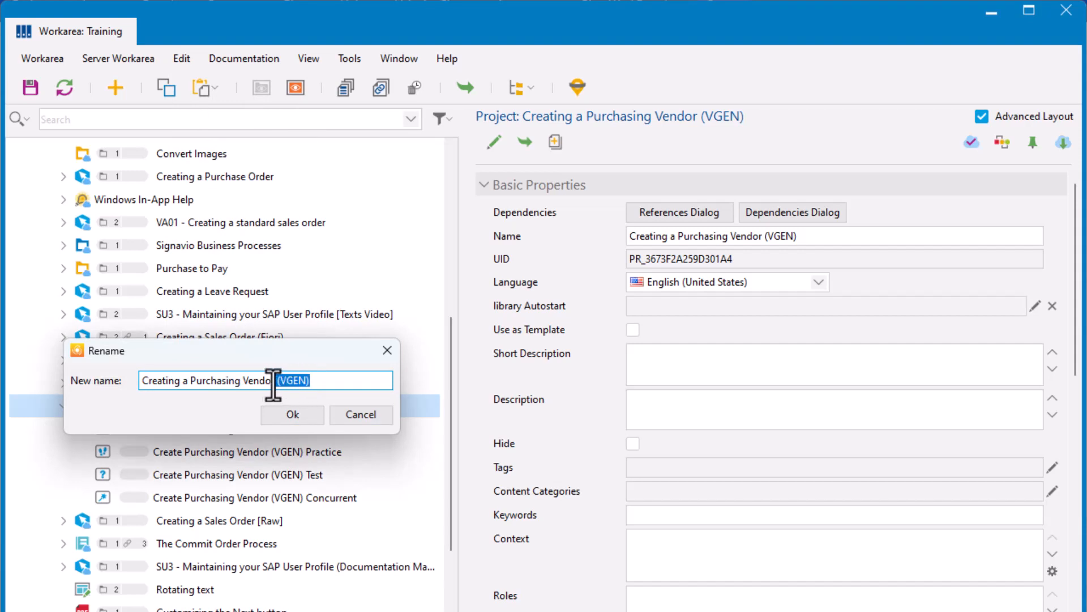
pyautogui.press('BackSpace')
pyautogui.click(298, 416)
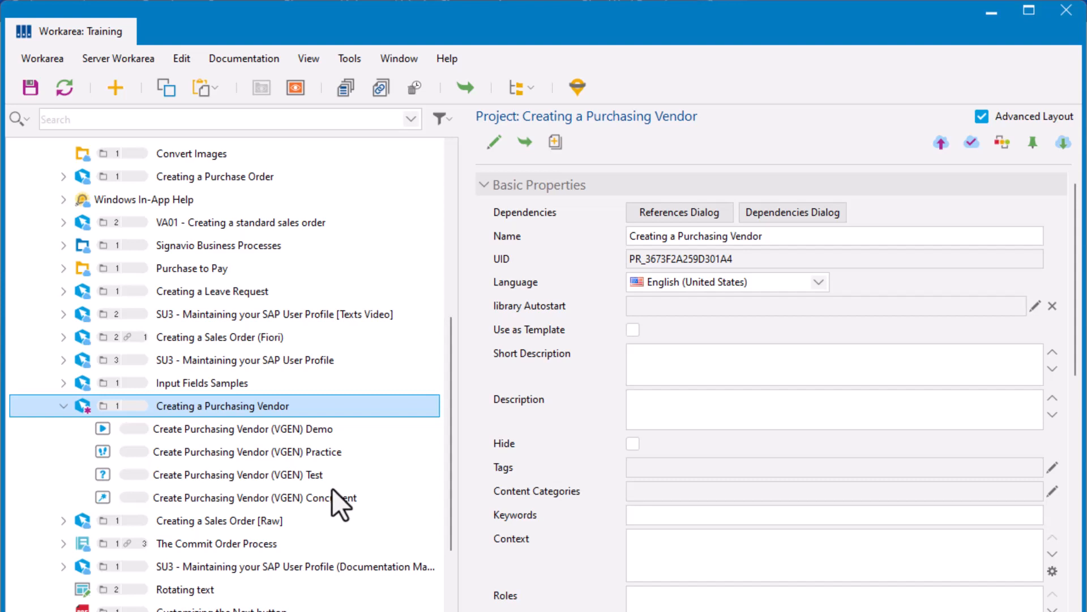
# Delete the Demo, Practice, Test and Concurrent modes under the Creating a Purchasing Vendor project.
pyautogui.click(296, 428)
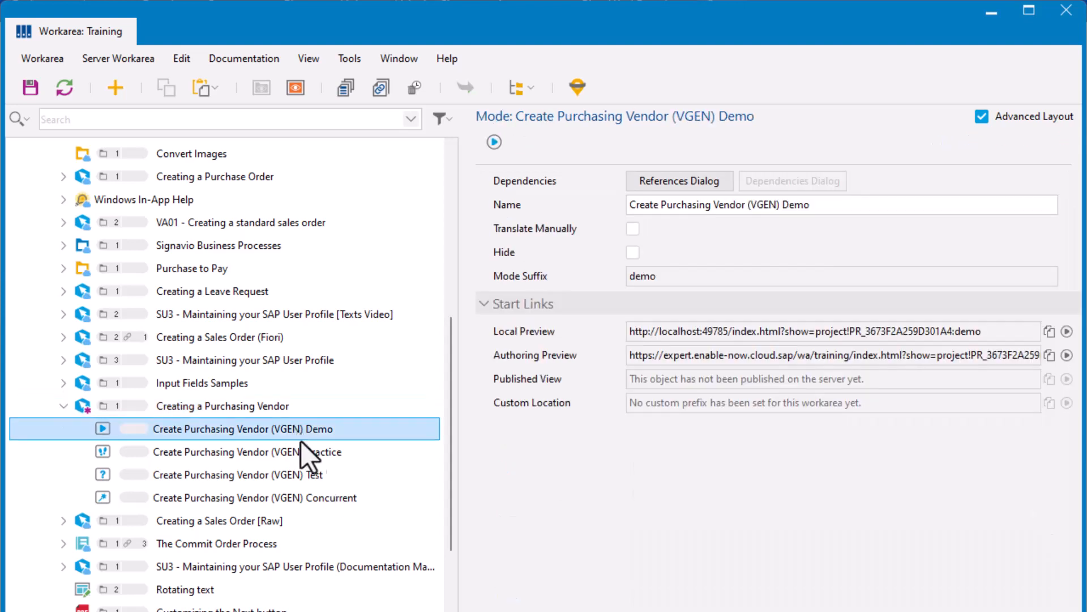
pyautogui.keyDown('shift'); pyautogui.click(308, 498); pyautogui.keyUp('shift')
pyautogui.press('Delete')
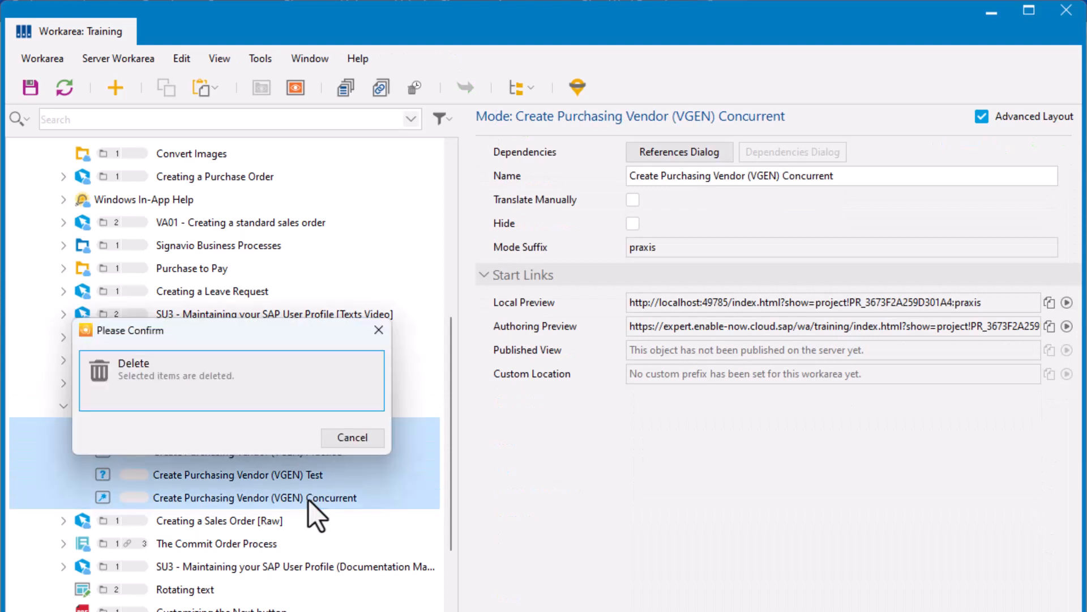
pyautogui.click(169, 377)
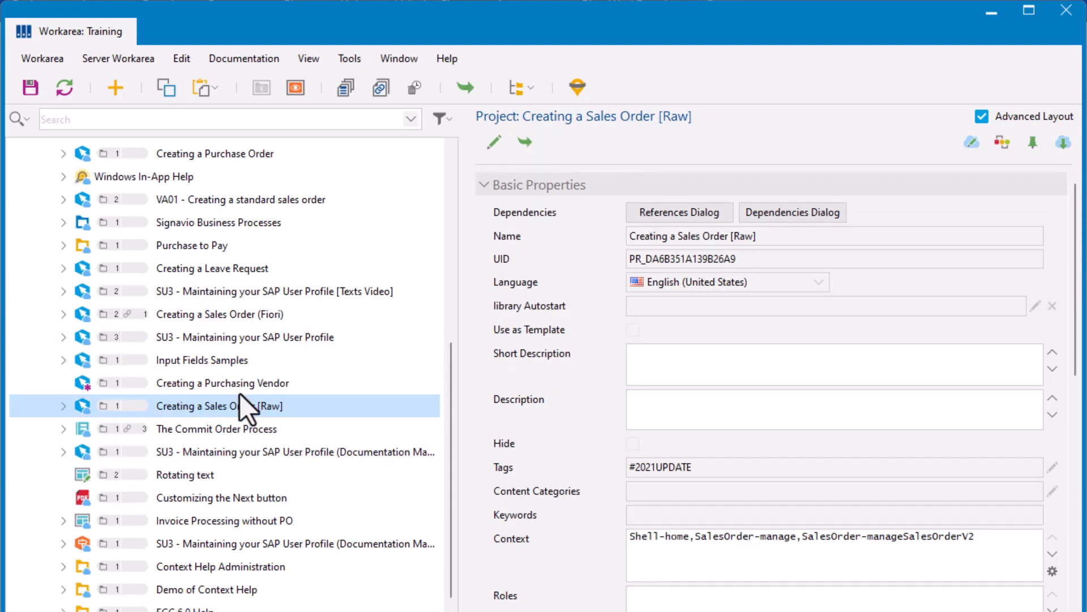
# Regenerate the modes of the Creating a Purchasing Vendor project by saving it in the project editor, and close the editor.
pyautogui.click(235, 377)
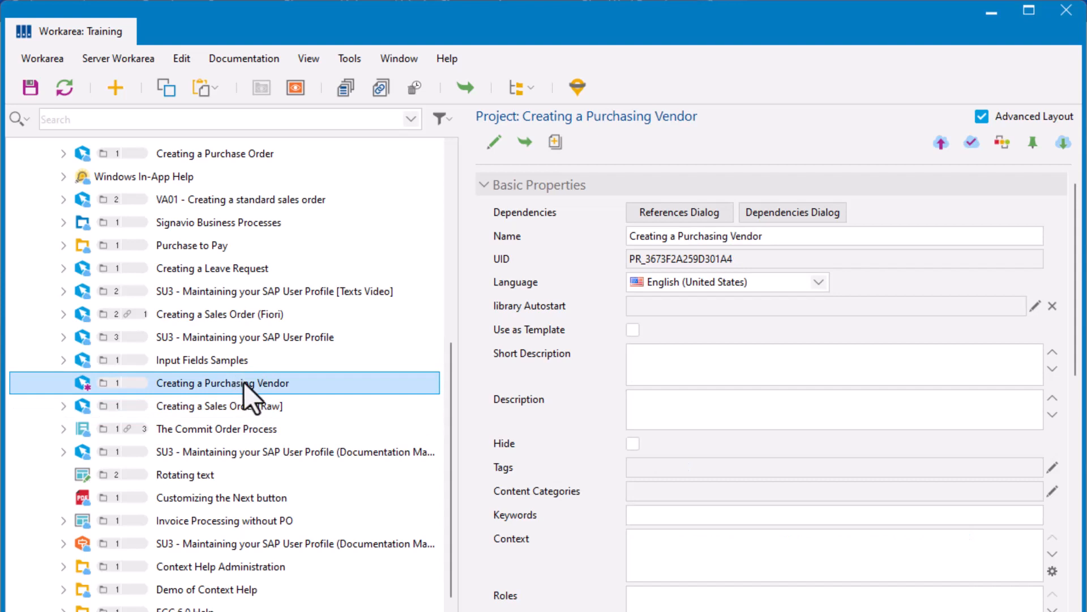
pyautogui.doubleClick(195, 384)
pyautogui.click(30, 85)
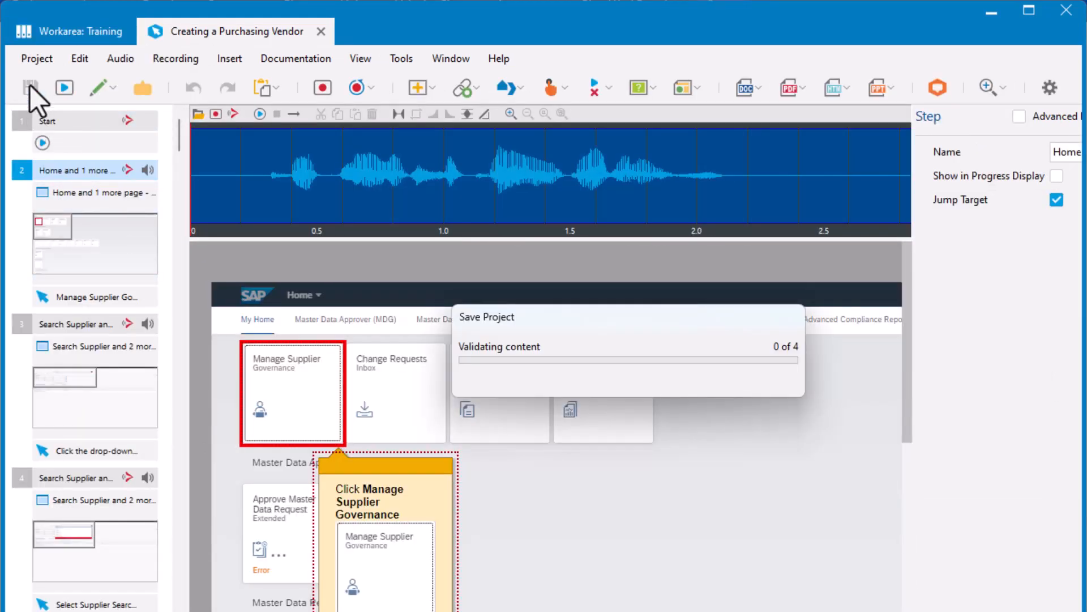
pyautogui.click(320, 31)
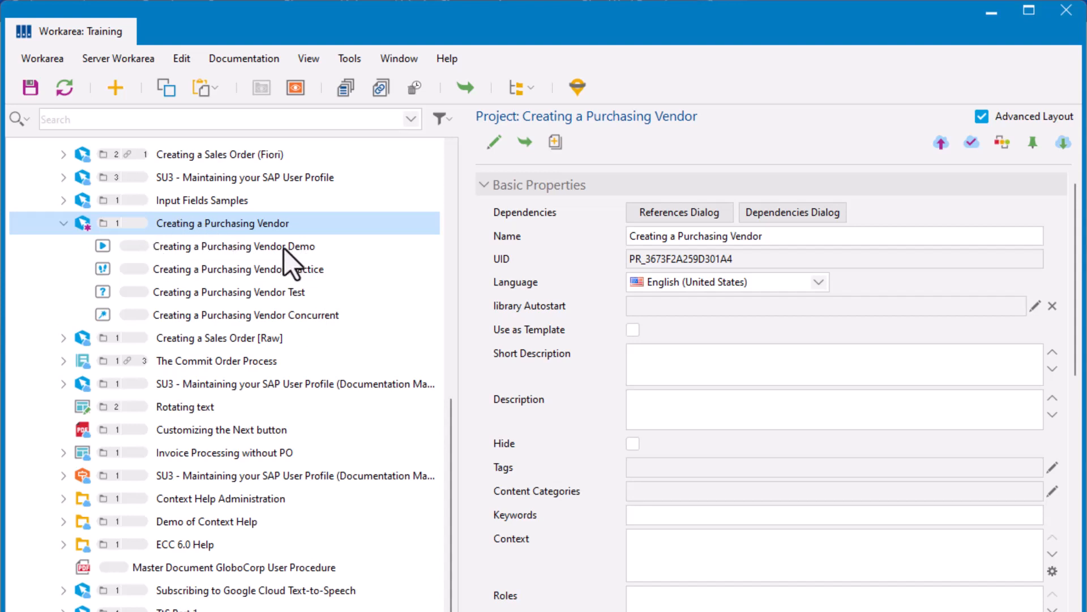
# Save the Creating a Purchasing Vendor project to the server and check its regenerated modes in the authoring preview.
pyautogui.click(942, 145)
pyautogui.click(623, 446)
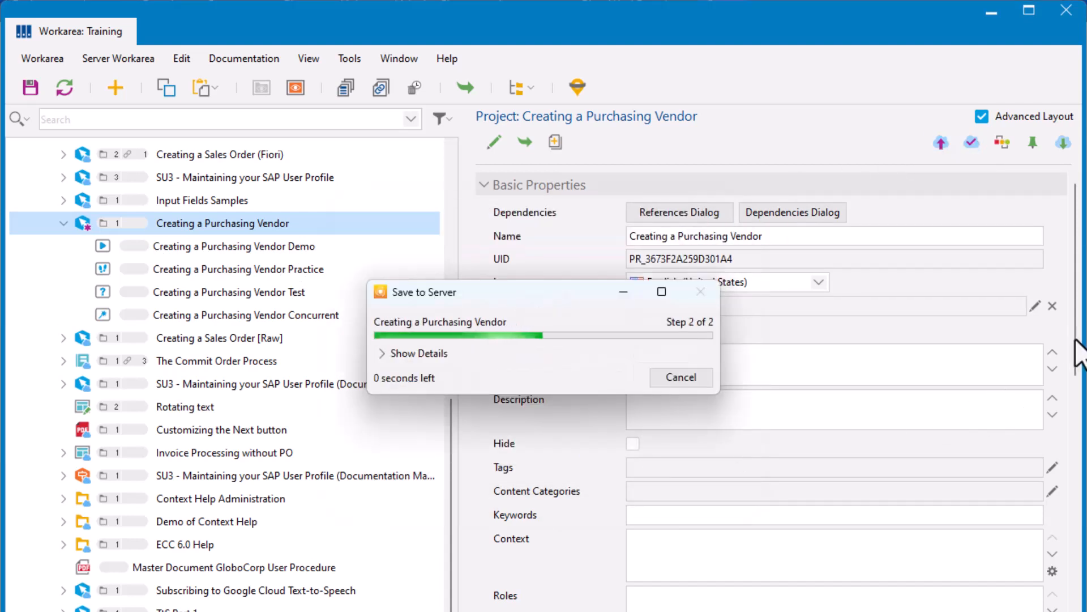
pyautogui.scroll(-7, 1076, 348)
pyautogui.click(1052, 417)
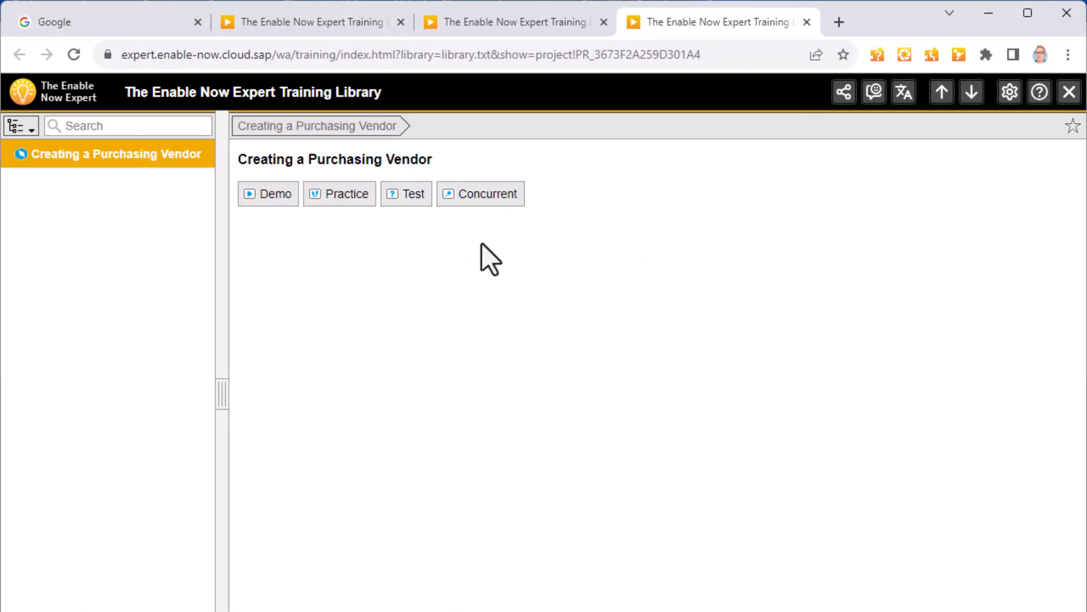
pyautogui.hotkey('alt', 'Tab')
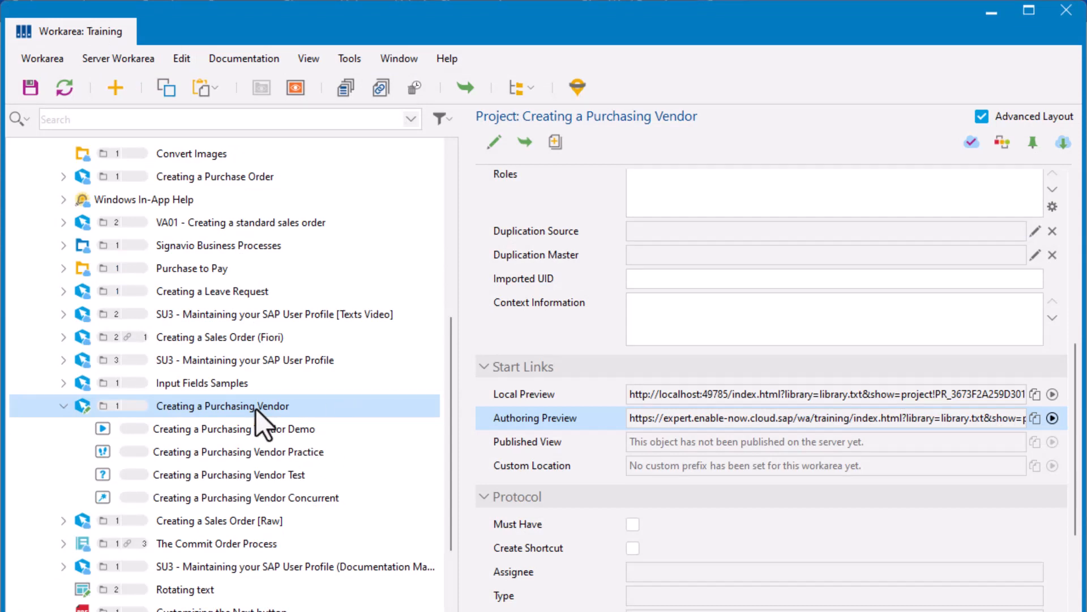
# Rename the Creating a Purchasing Vendor project as "Creating a new Purchasing Vendor".
pyautogui.click(264, 408)
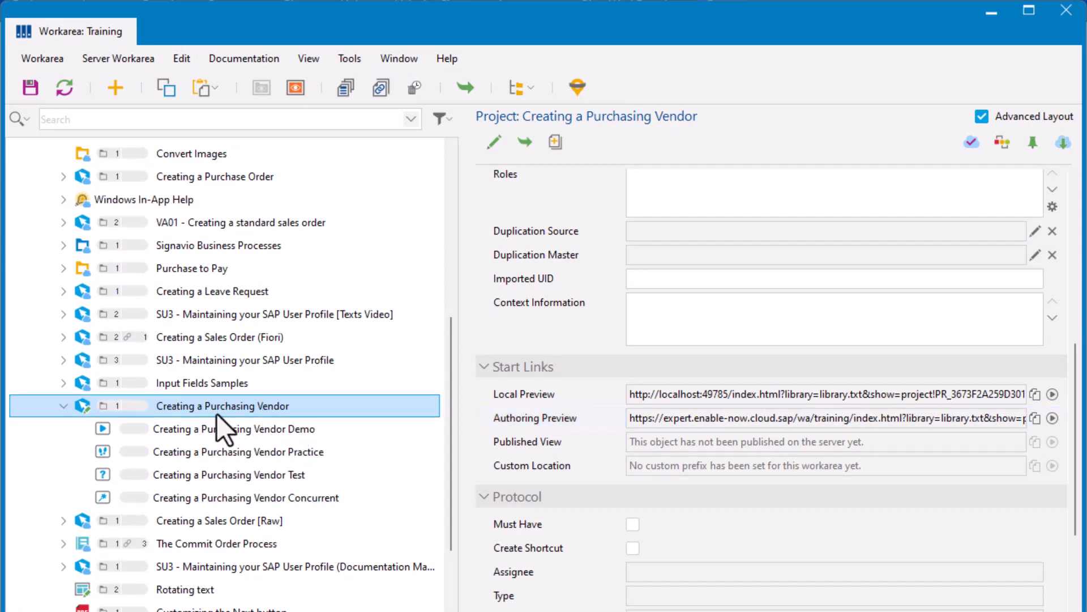
pyautogui.press('F2')
pyautogui.click(193, 380)
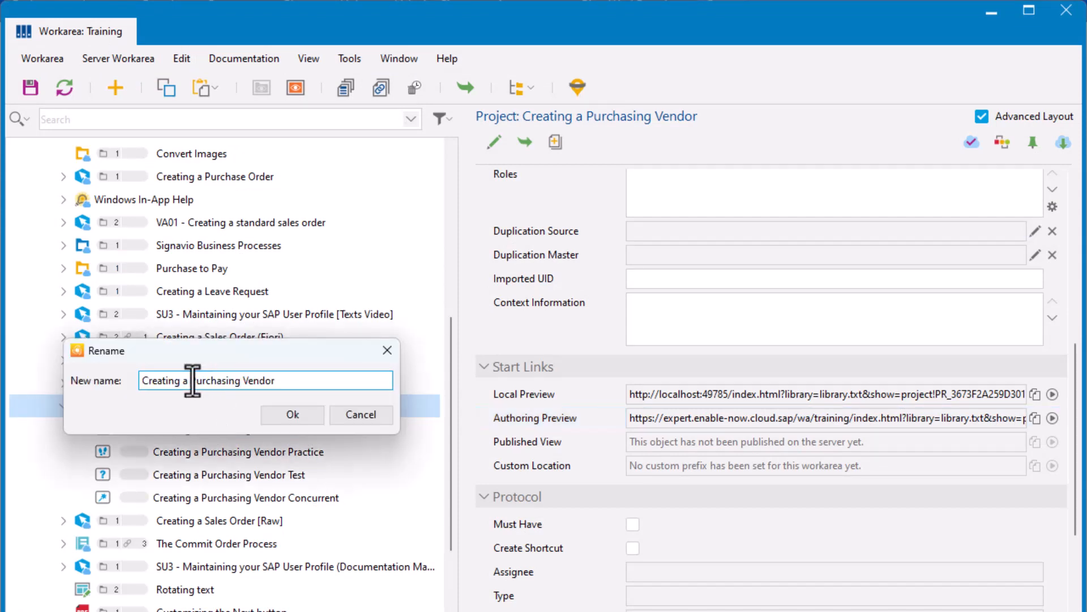
pyautogui.write('New')
pyautogui.click(289, 411)
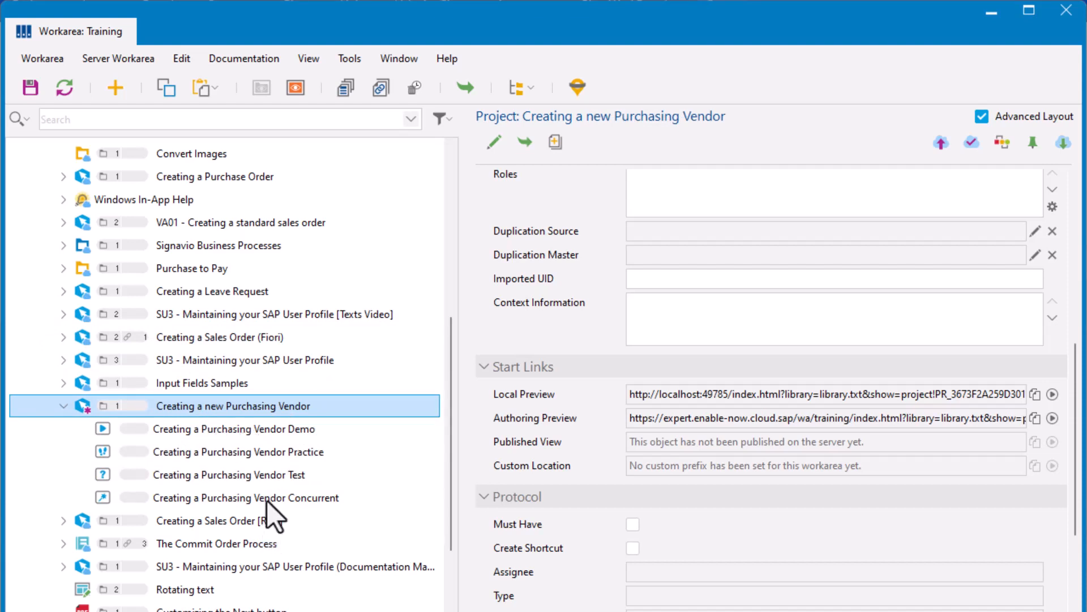
# Save the Creating a new Purchasing Vendor project to the server and open its authoring preview.
pyautogui.click(941, 142)
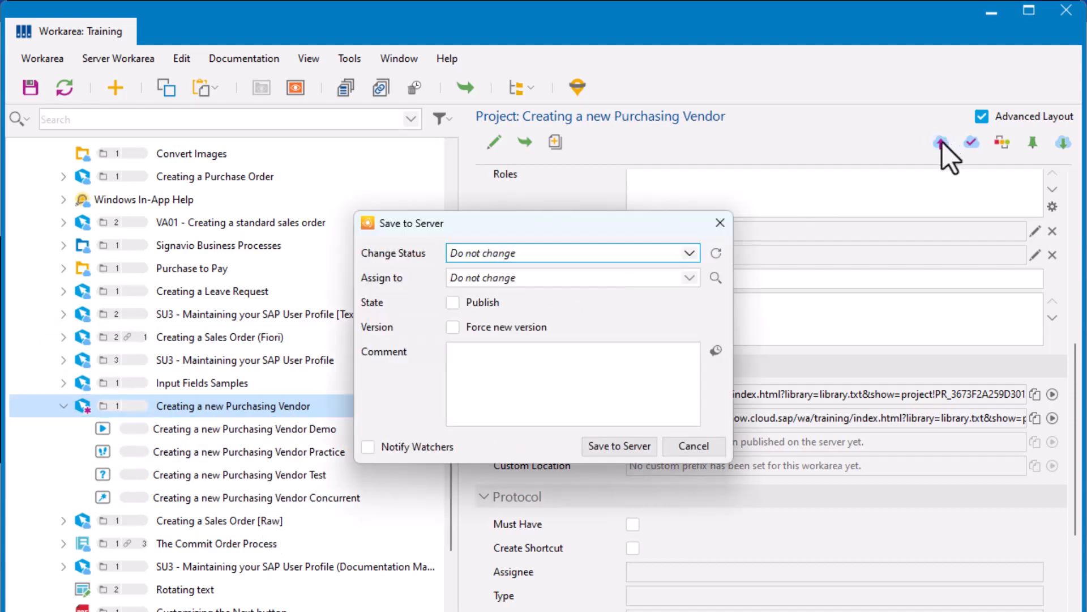
pyautogui.click(603, 442)
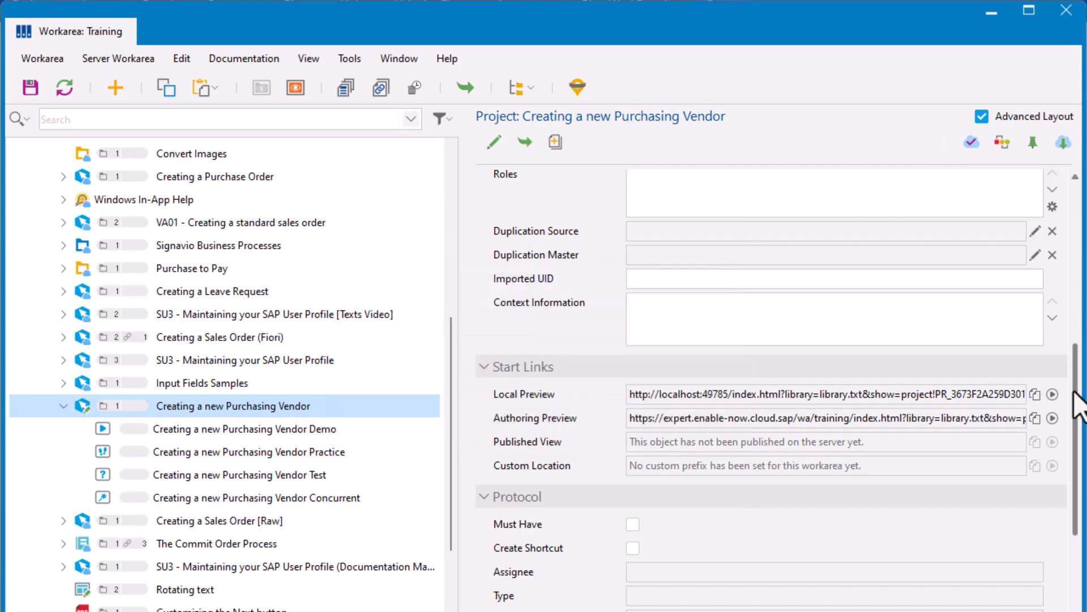
pyautogui.moveTo(1074, 391)
pyautogui.mouseDown()
pyautogui.moveTo(1079, 529)
pyautogui.moveTo(1076, 371)
pyautogui.mouseUp()
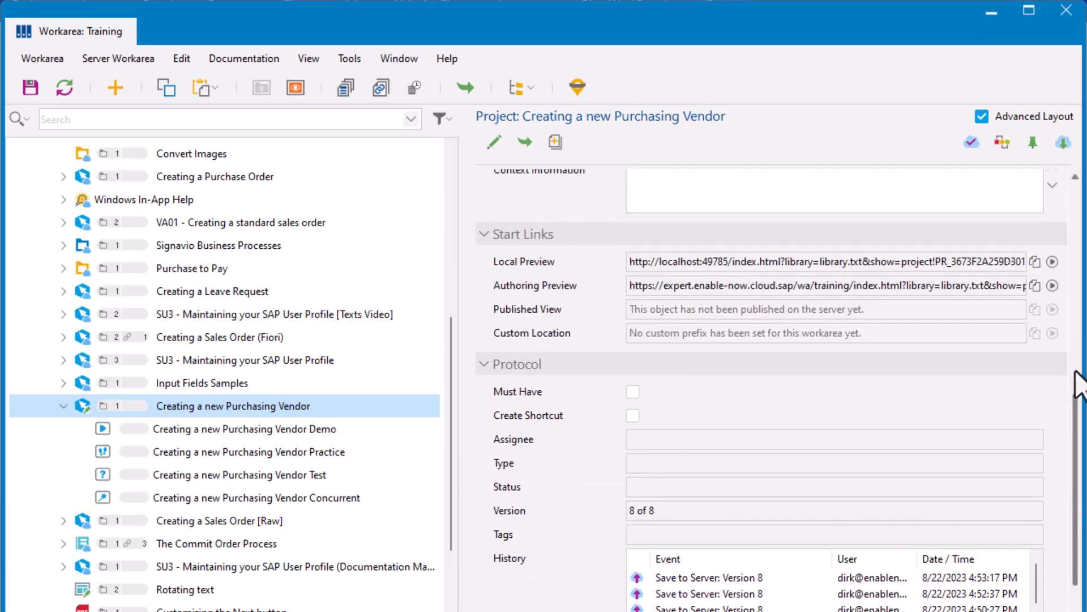
pyautogui.click(1053, 286)
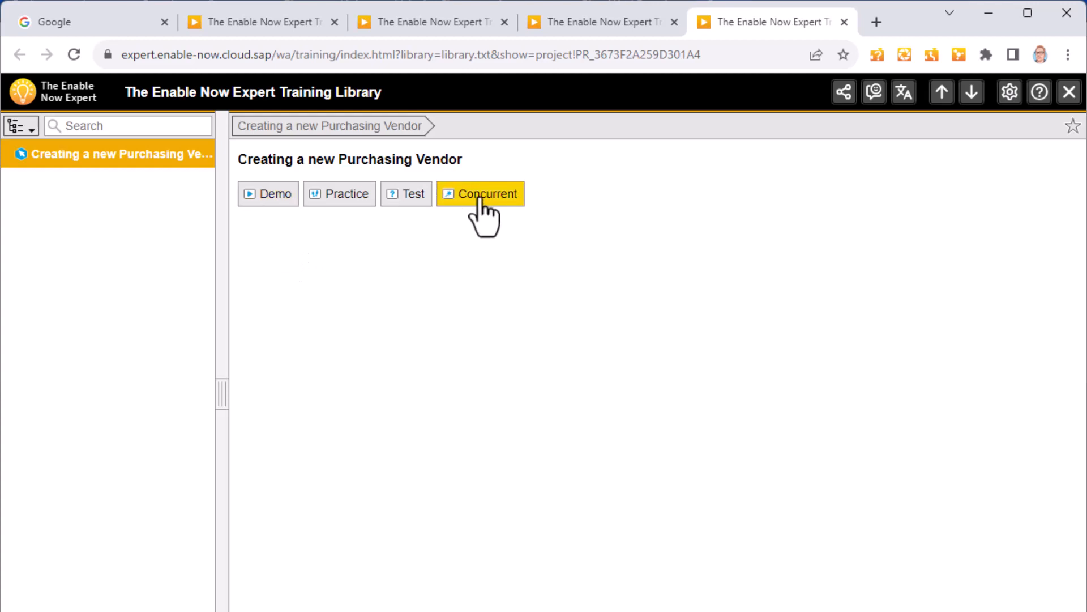
# Return to the Training workarea and delete the Demo, Practice, Test and Concurrent modes of the Creating a new Purchasing Vendor project.
pyautogui.hotkey('alt', 'Tab')
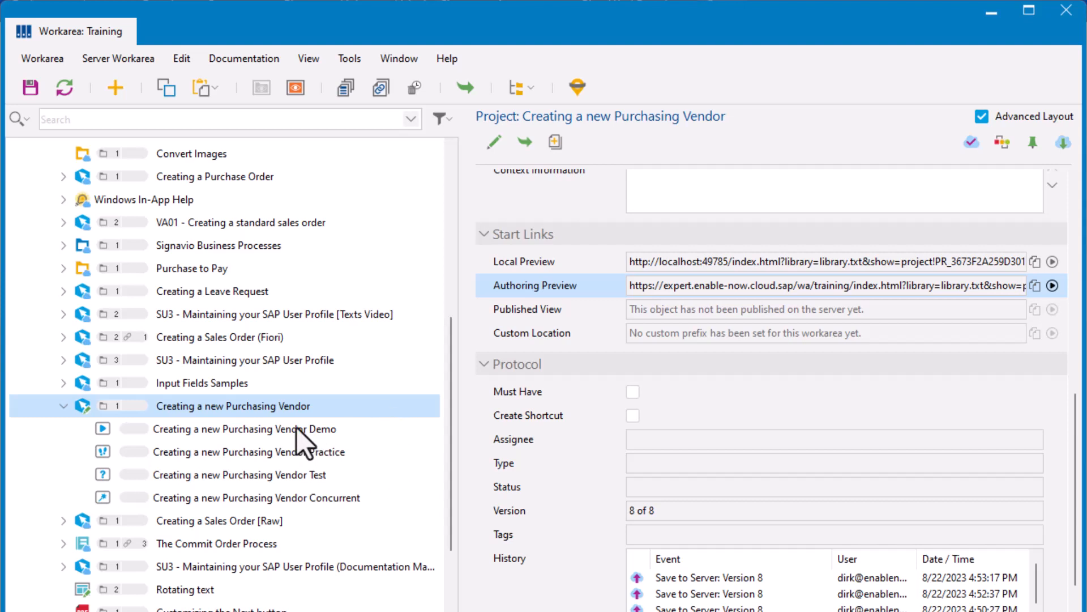
pyautogui.click(338, 427)
pyautogui.keyDown('shift'); pyautogui.click(328, 498); pyautogui.keyUp('shift')
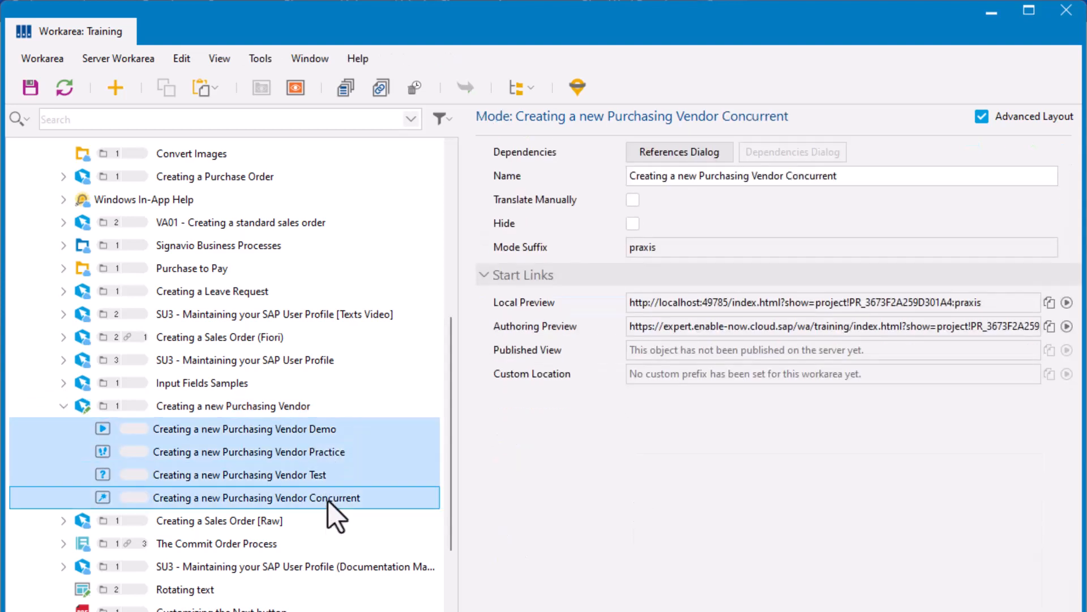
pyautogui.press('Delete')
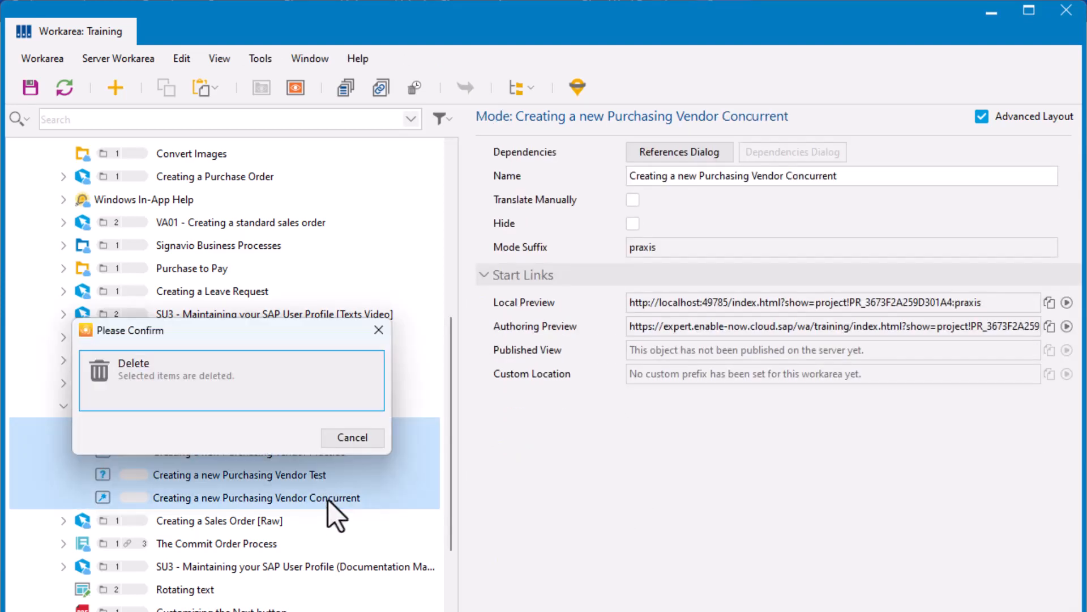
pyautogui.click(180, 364)
# Generate all content for the Creating a new Purchasing Vendor subtree, with Project Modes and Update files for library enabled.
pyautogui.click(209, 386)
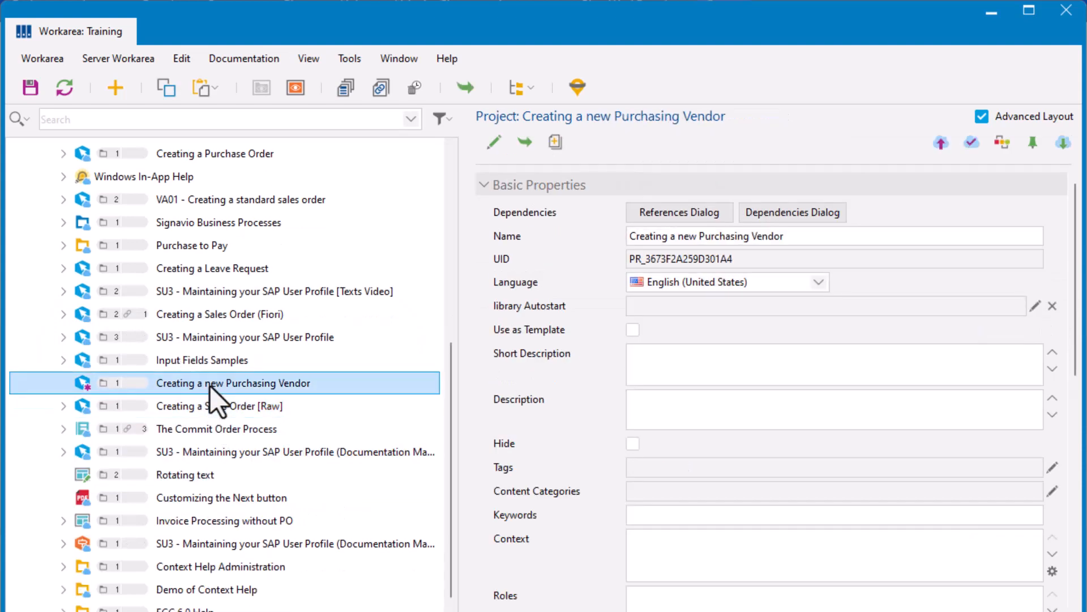
pyautogui.click(57, 60)
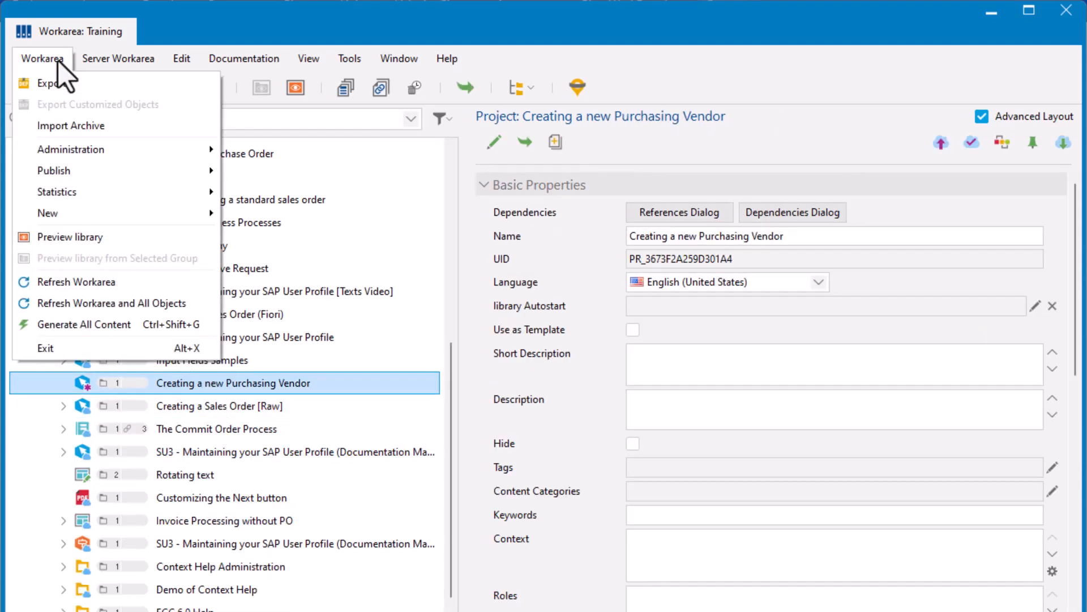
pyautogui.click(63, 323)
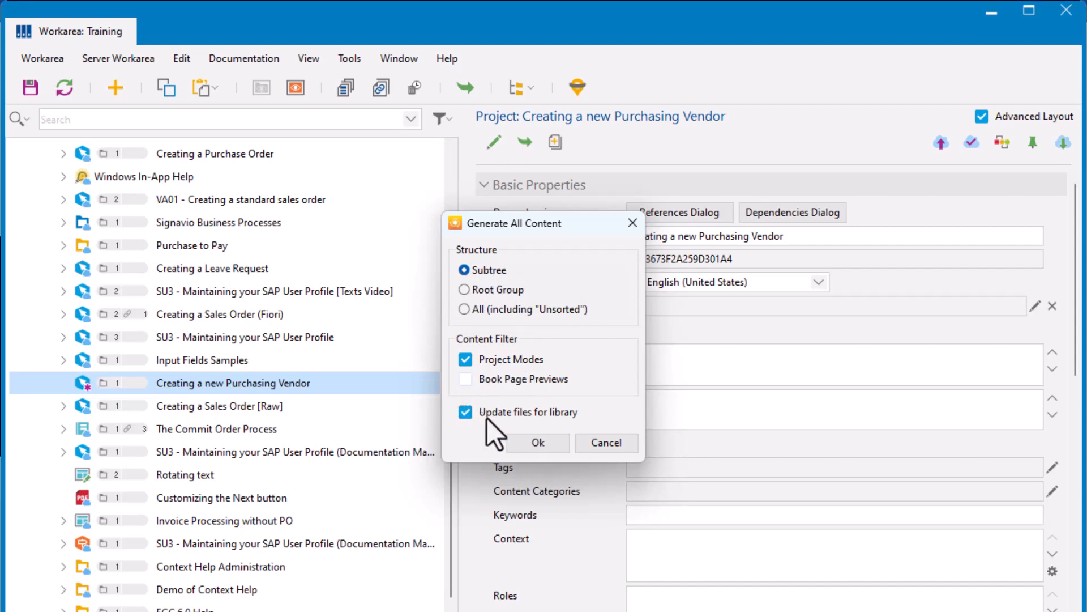
pyautogui.click(546, 440)
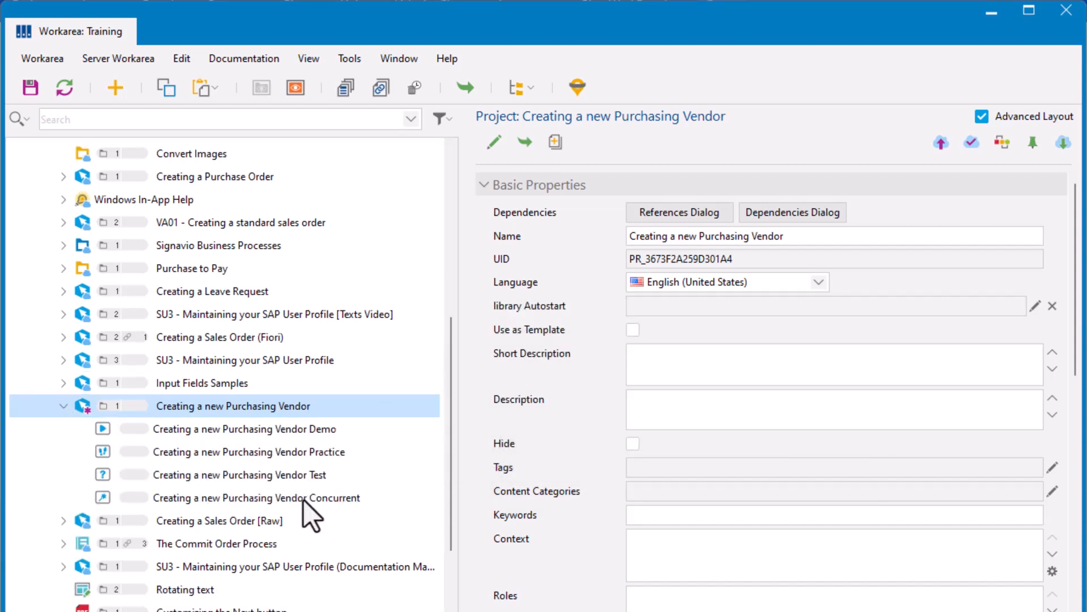
# Compare the mode labels in the Creating a new Purchasing Vendor authoring preview with the earlier VGEN preview, and return to the project in the workarea.
pyautogui.moveTo(1076, 340); pyautogui.dragTo(1078, 436)
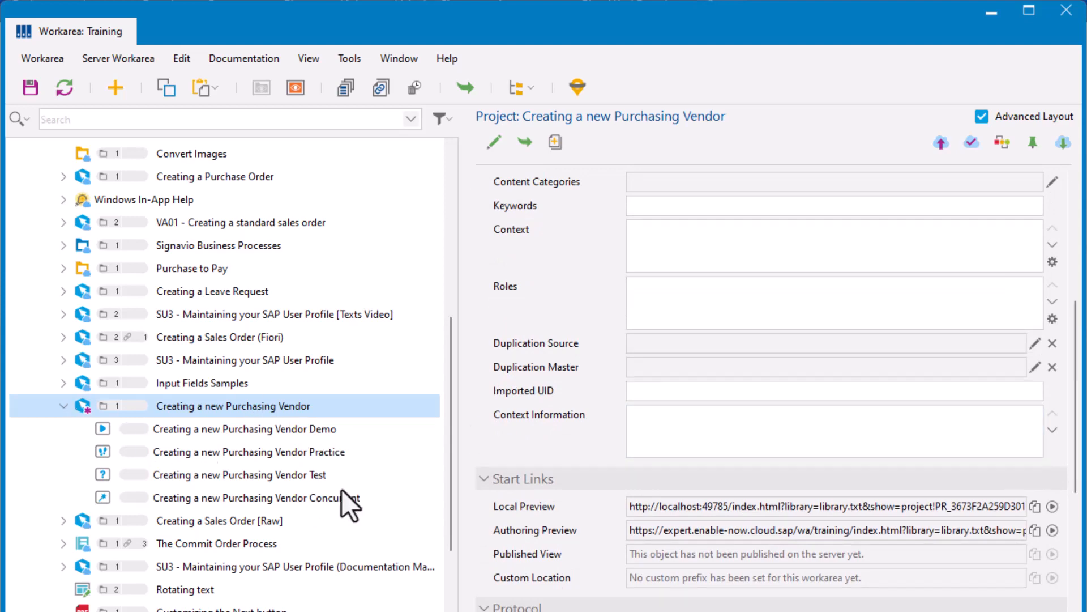
pyautogui.click(1052, 531)
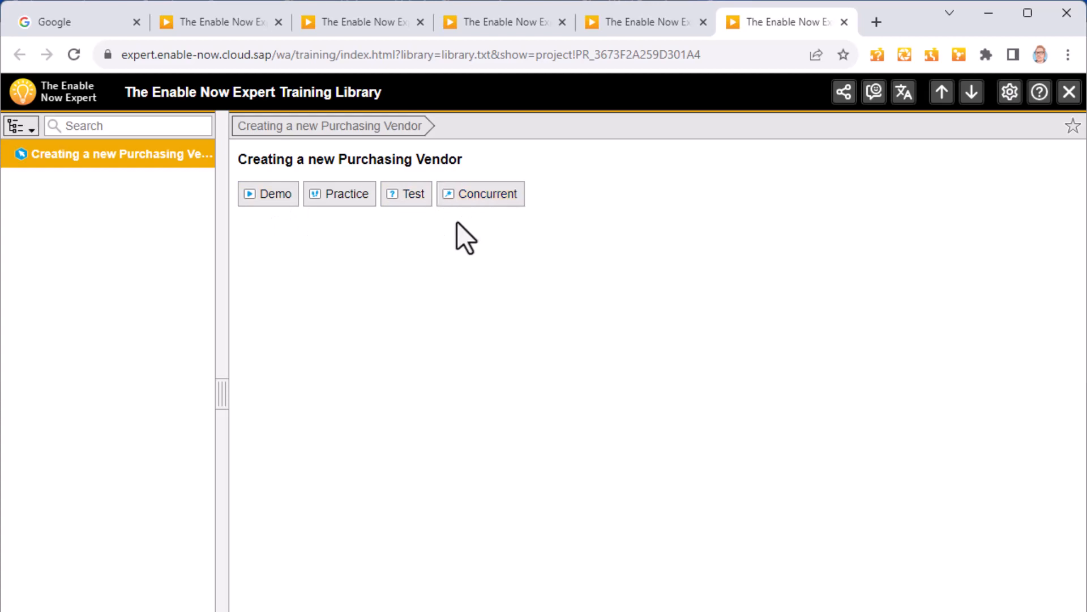
pyautogui.click(365, 16)
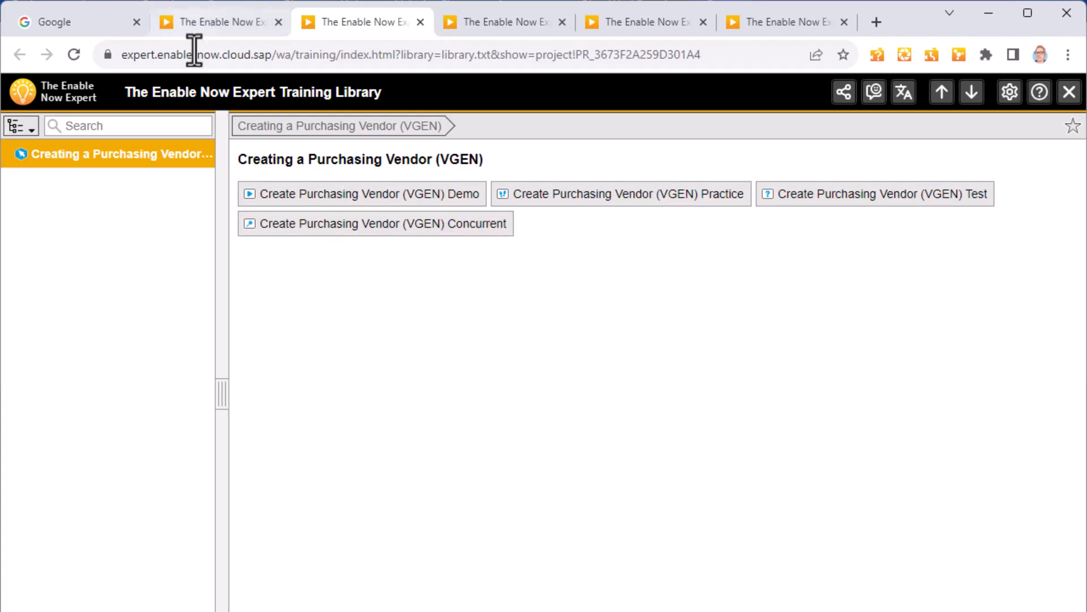
pyautogui.hotkey('alt', 'Tab')
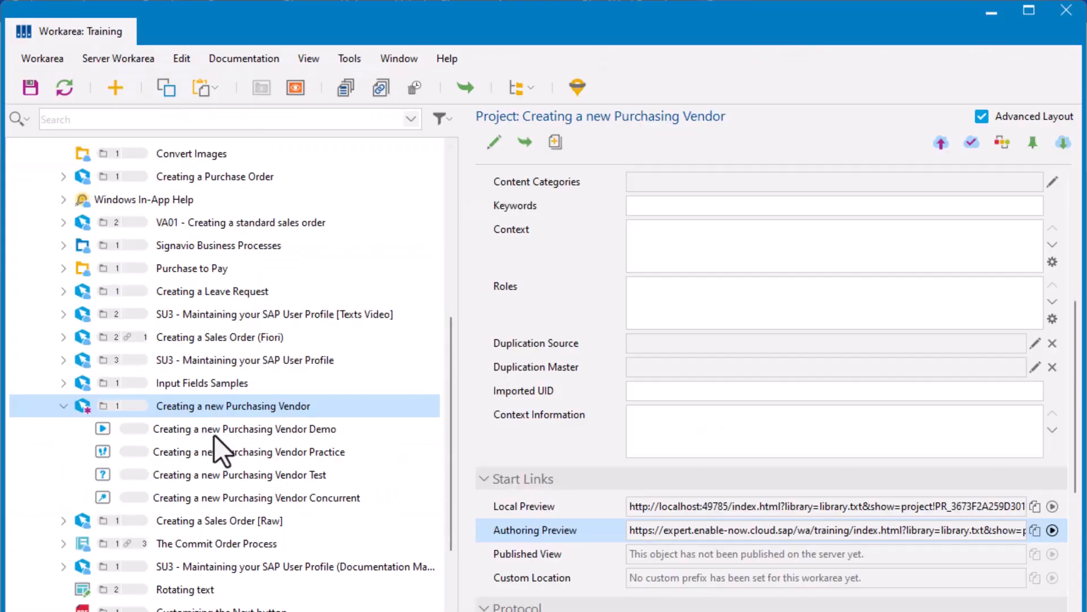
pyautogui.click(161, 407)
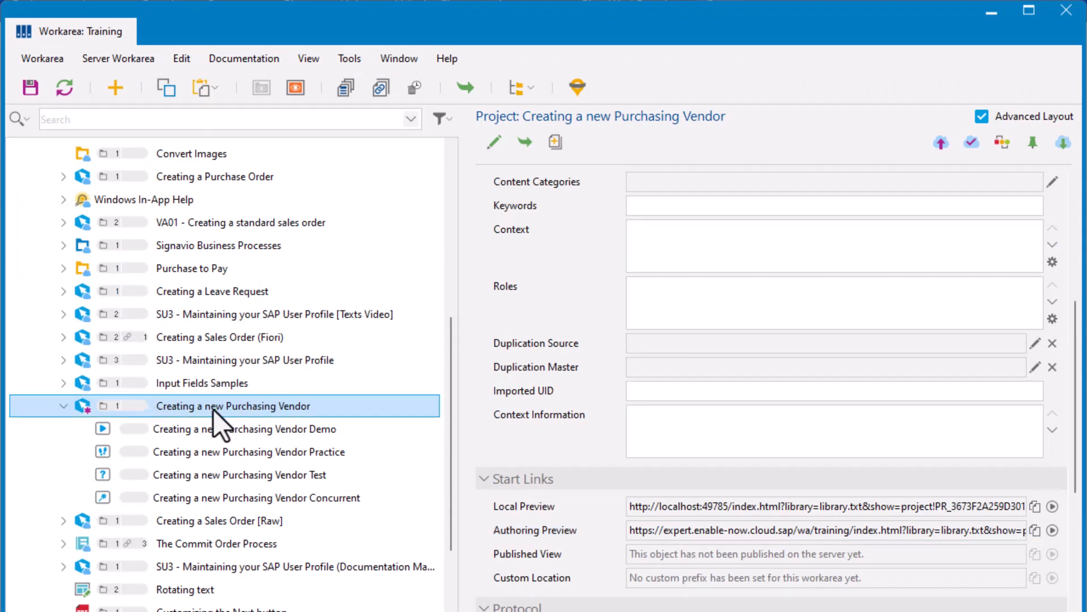